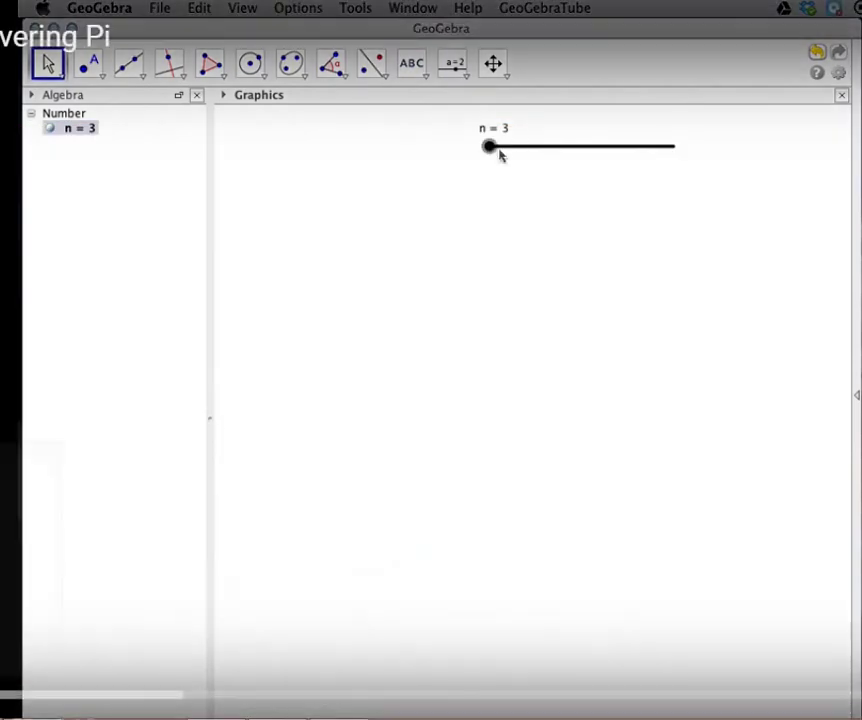
# Step: Drag slider n toward its high values to test how the polygon responds
pyautogui.moveTo(500, 152); pyautogui.dragTo(675, 150)
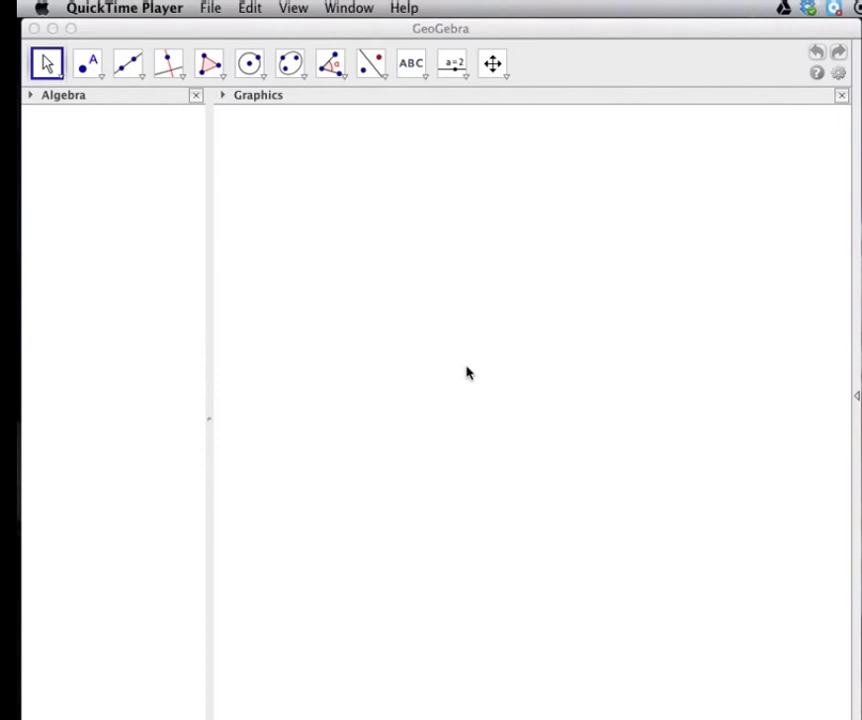
# Step: Add a slider named n in Graphics with Min 3, Max 100 and Increment 1
pyautogui.click(455, 75)
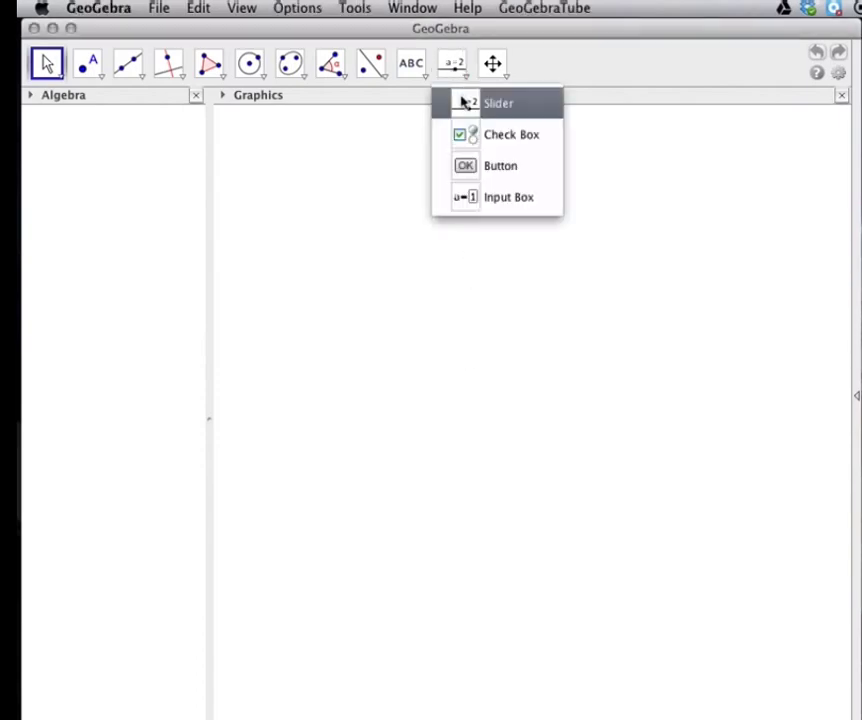
pyautogui.click(462, 101)
pyautogui.click(489, 148)
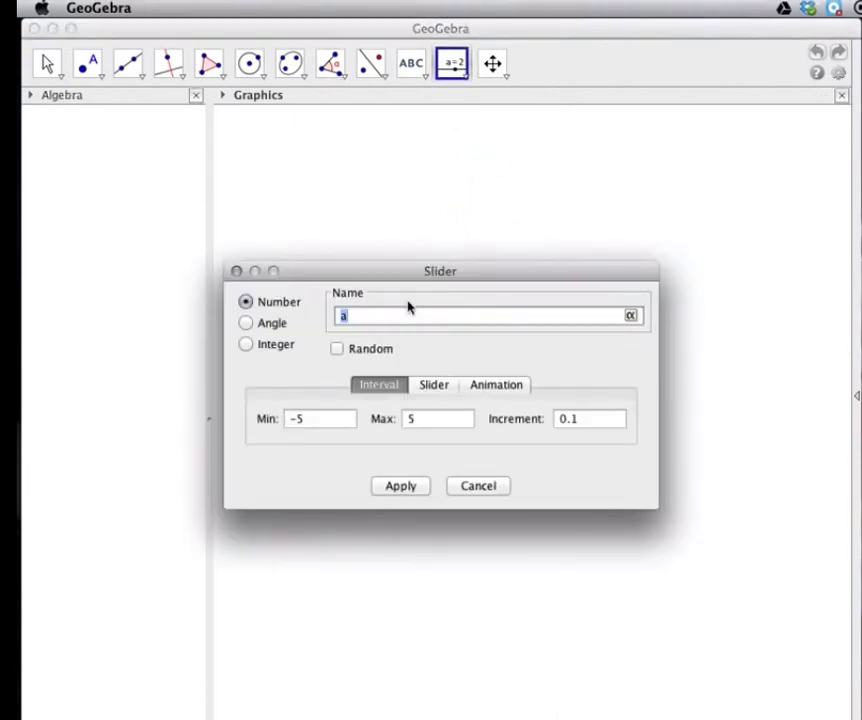
pyautogui.write('n')
pyautogui.moveTo(321, 420); pyautogui.dragTo(268, 422)
pyautogui.write('3')
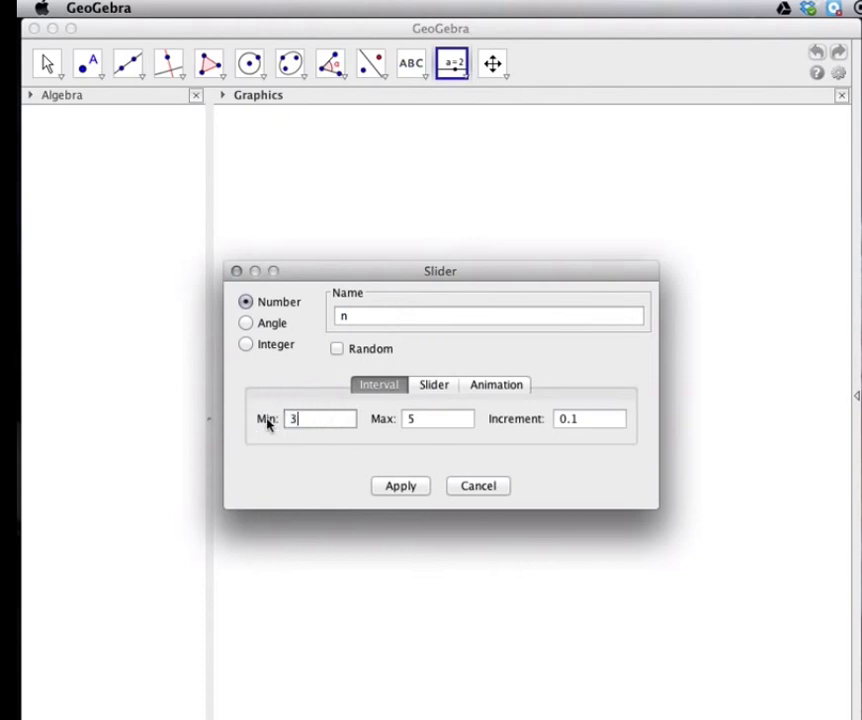
pyautogui.moveTo(428, 420); pyautogui.dragTo(402, 421)
pyautogui.write('100')
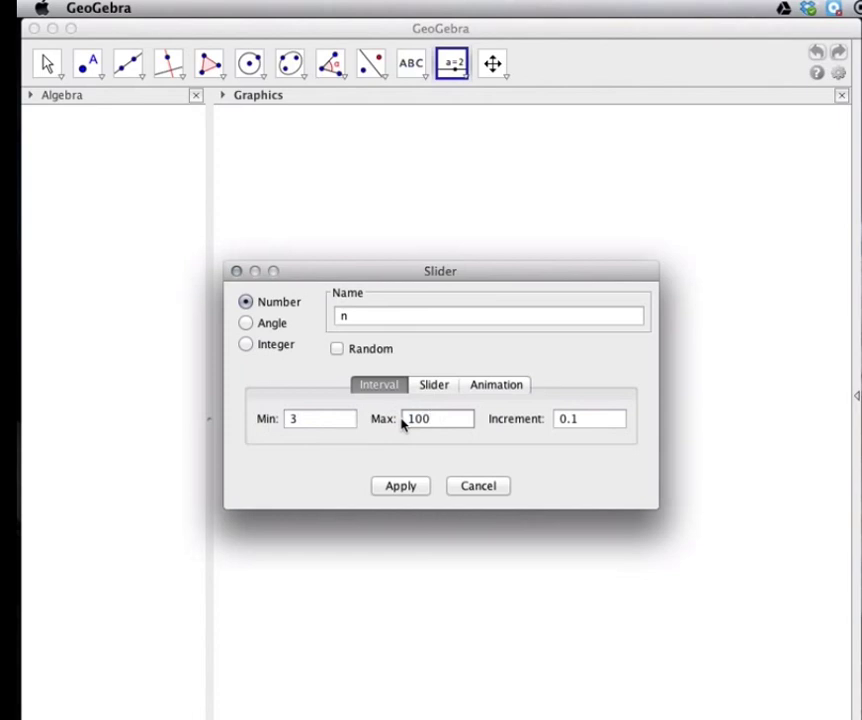
pyautogui.moveTo(583, 422); pyautogui.dragTo(547, 425)
pyautogui.write('1')
pyautogui.click(408, 489)
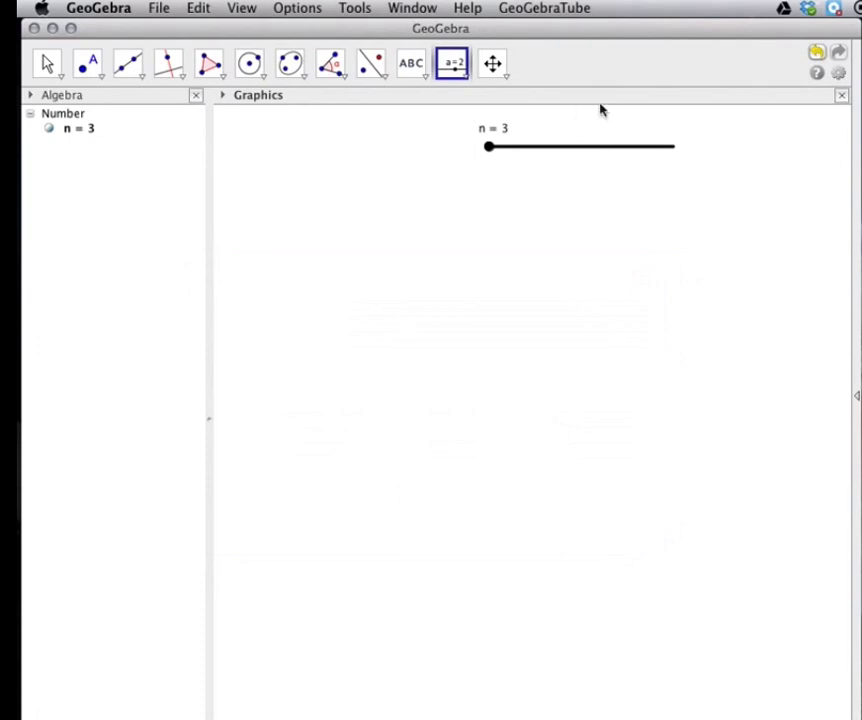
pyautogui.click(48, 65)
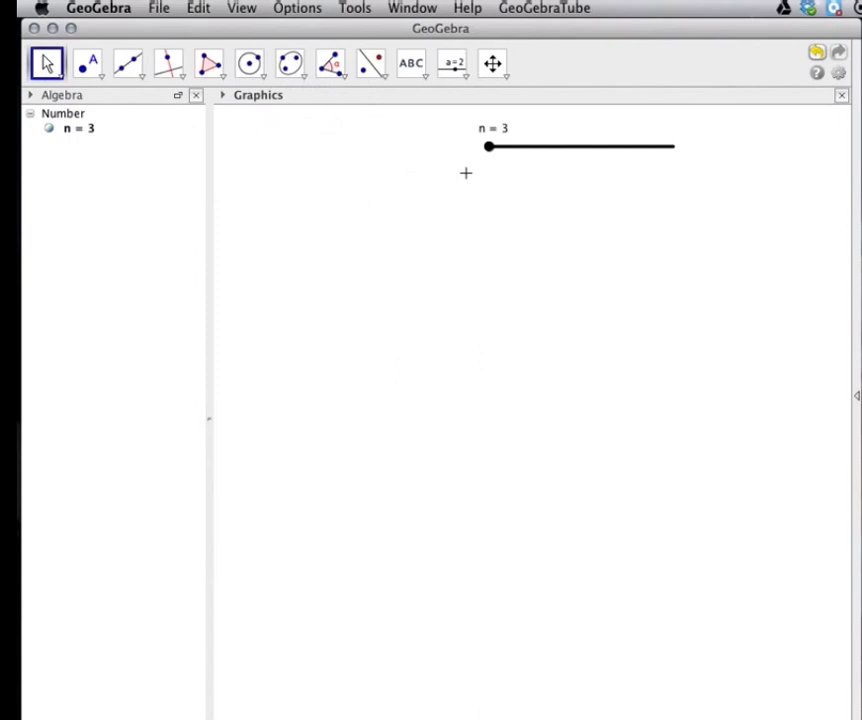
pyautogui.moveTo(490, 148); pyautogui.dragTo(465, 147)
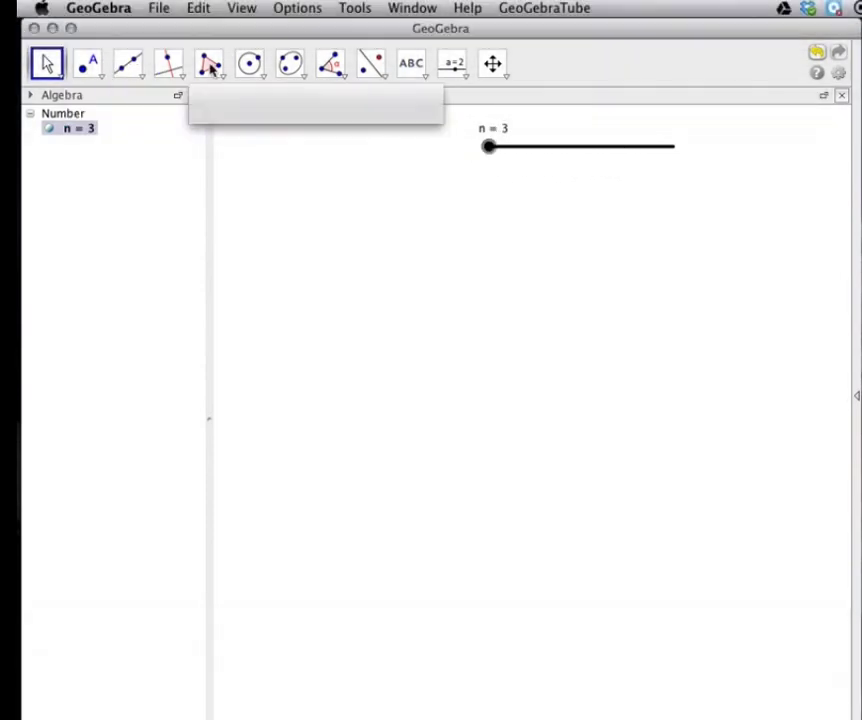
# Step: Draw circle c centred at A = (2, 0) through B = (2, 5), radius 5
pyautogui.click(262, 72)
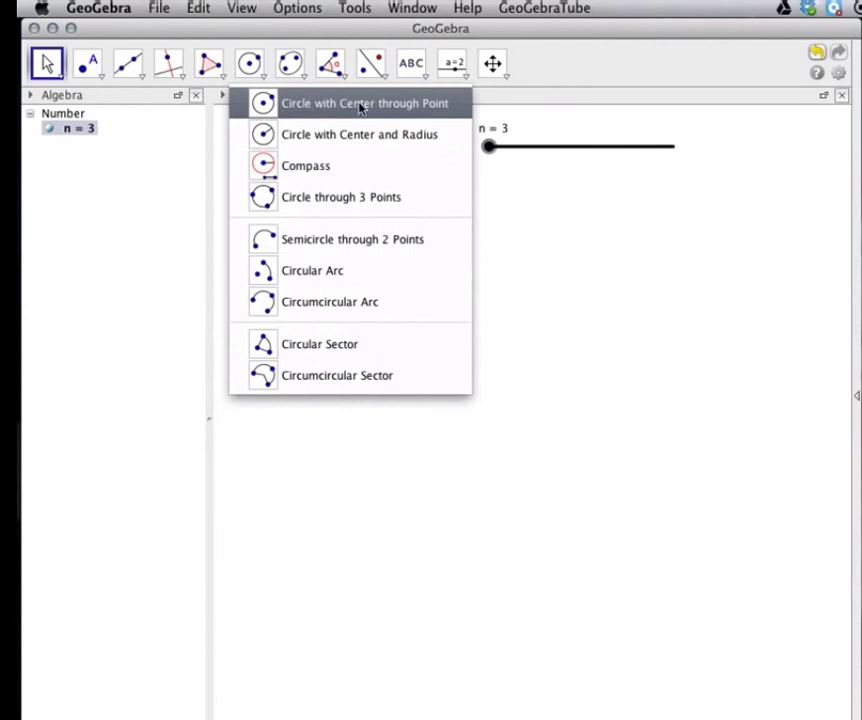
pyautogui.click(270, 103)
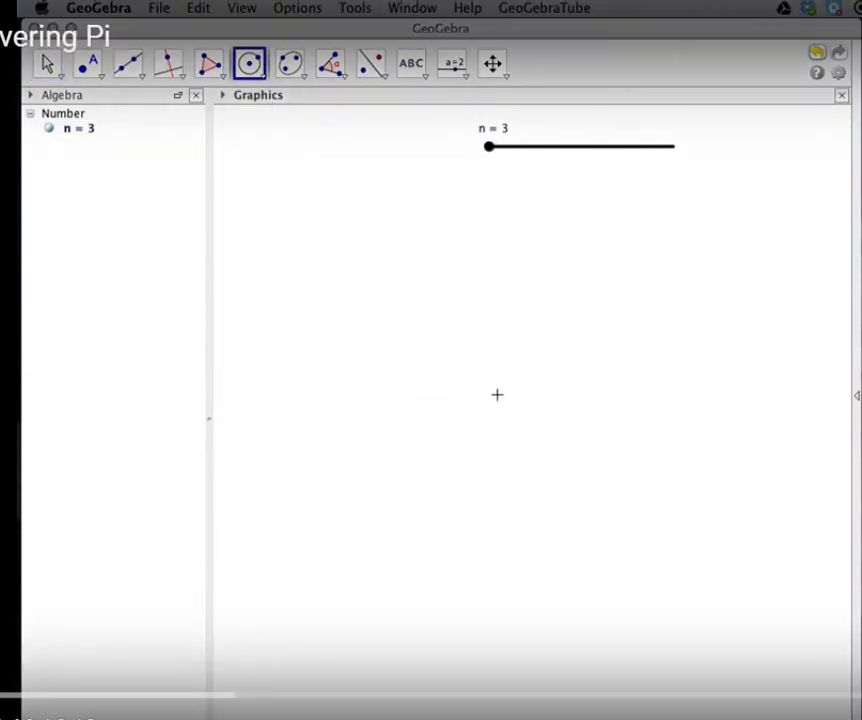
pyautogui.click(498, 395)
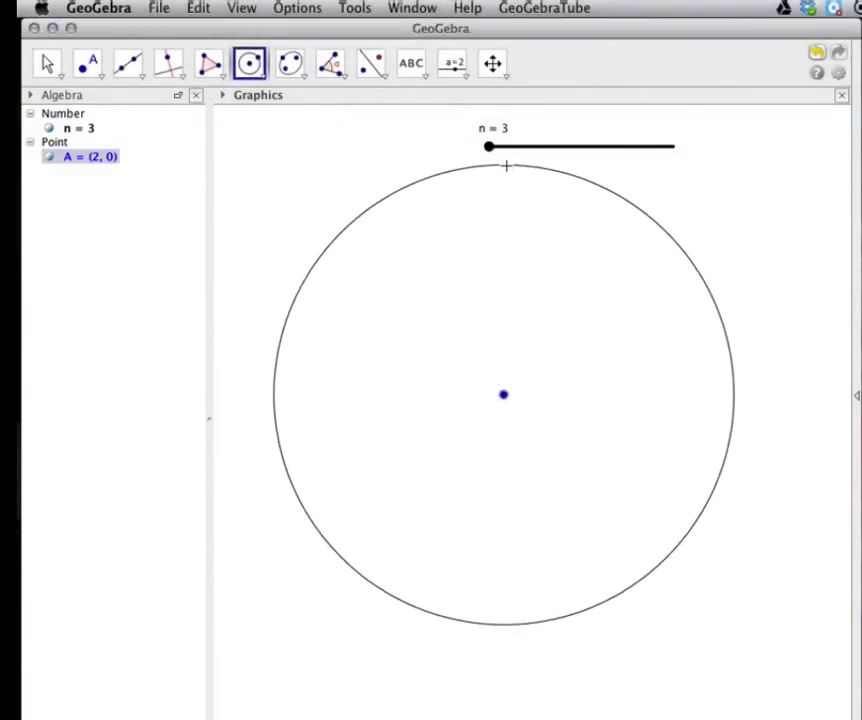
pyautogui.click(505, 166)
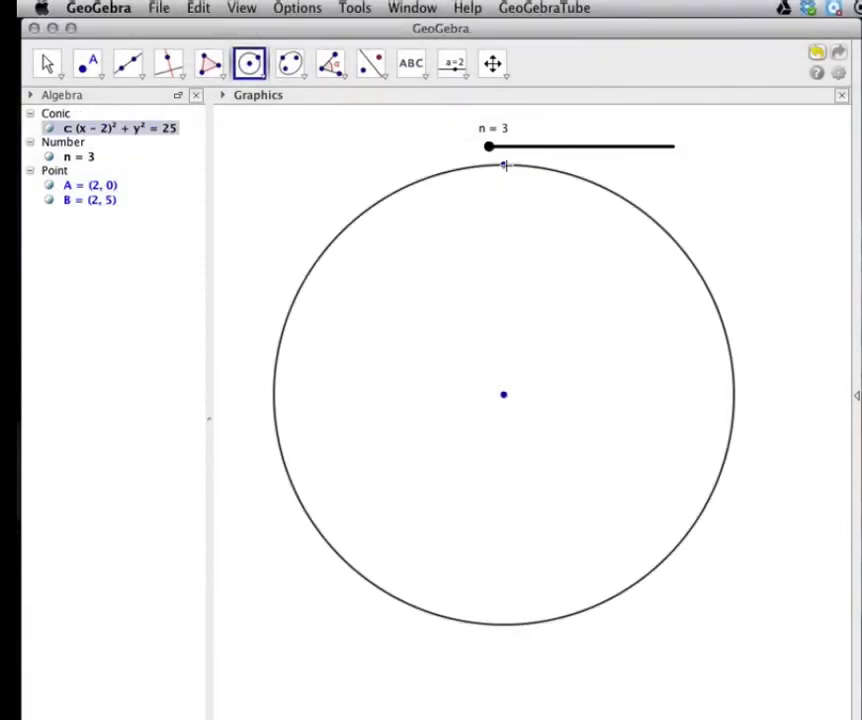
pyautogui.click(50, 68)
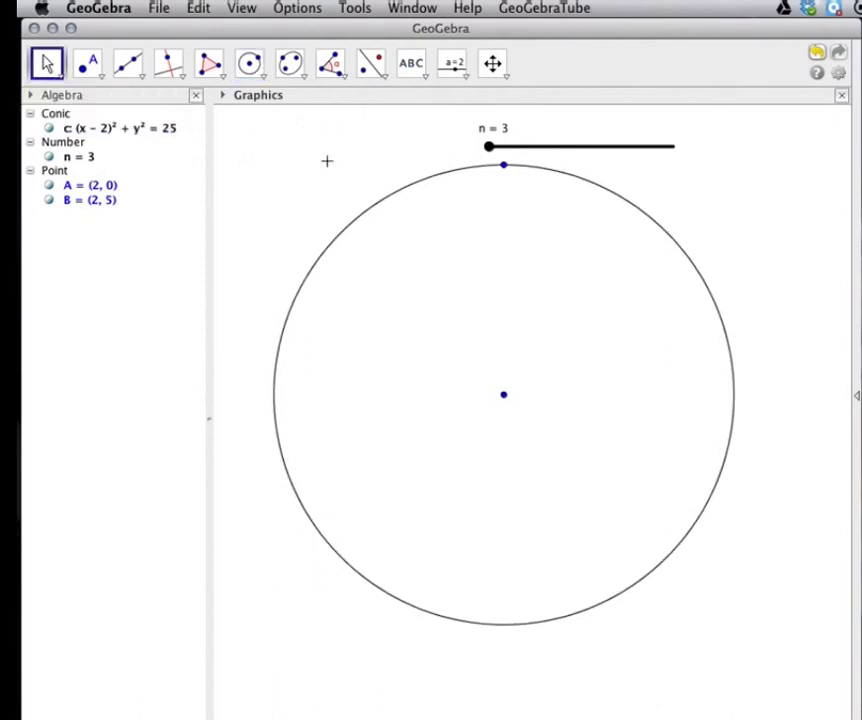
pyautogui.click(504, 166)
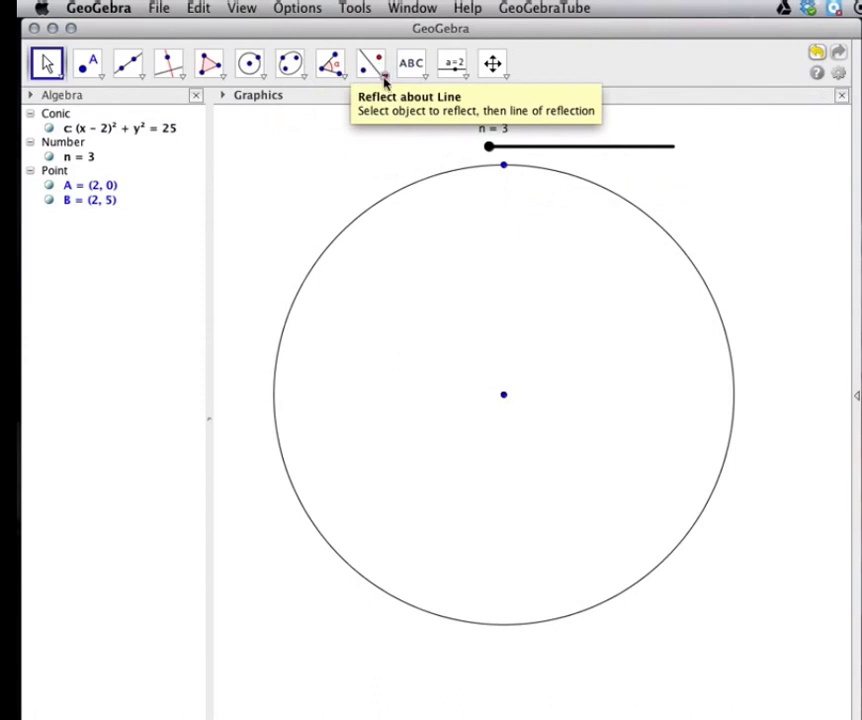
# Step: Rotate B about A by 360/n degrees counter-clockwise, creating B' = (-2.33, -2.5)
pyautogui.click(385, 80)
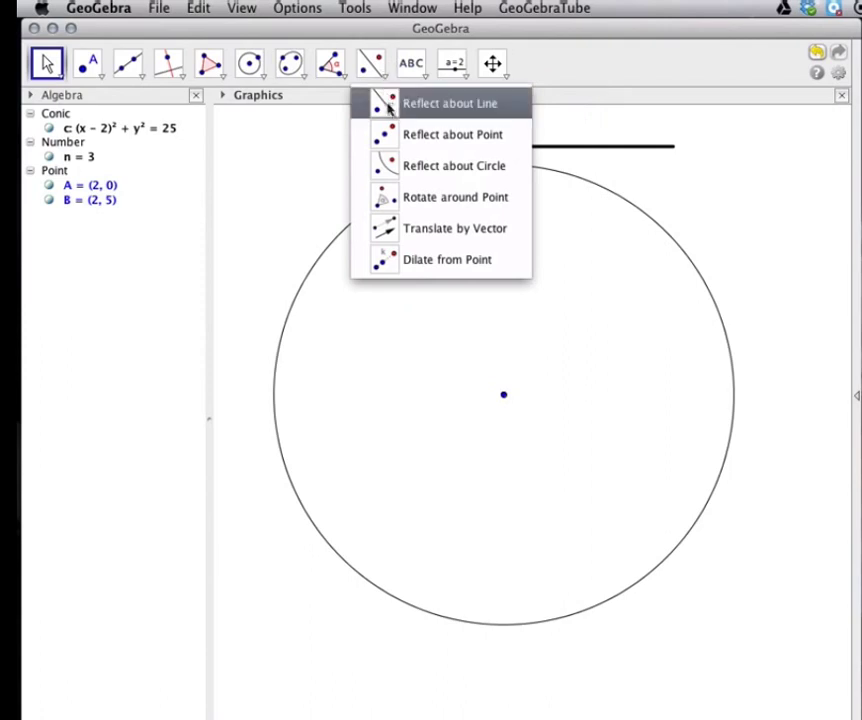
pyautogui.click(446, 200)
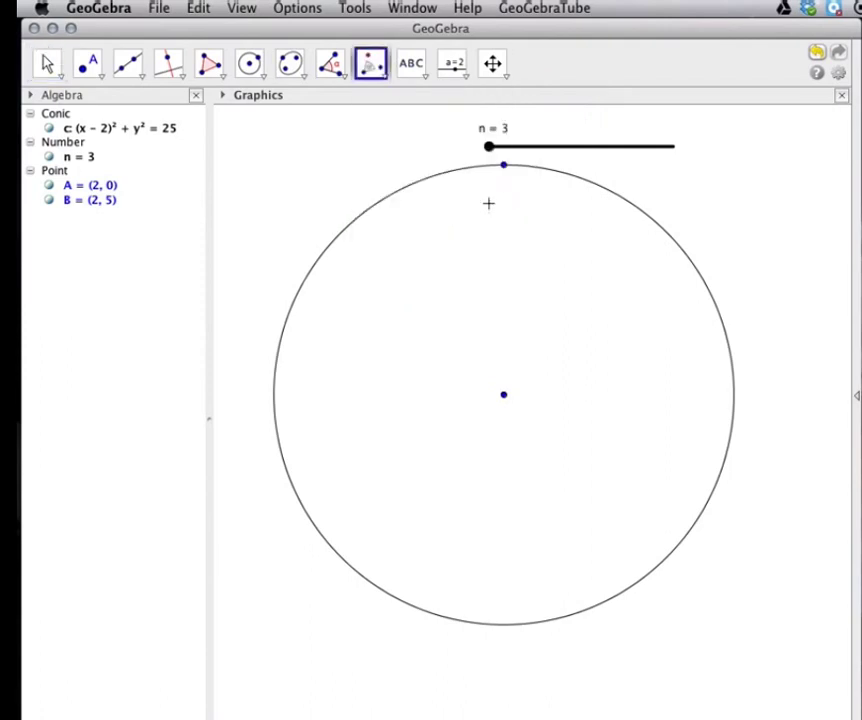
pyautogui.click(504, 166)
pyautogui.click(503, 396)
pyautogui.click(503, 396)
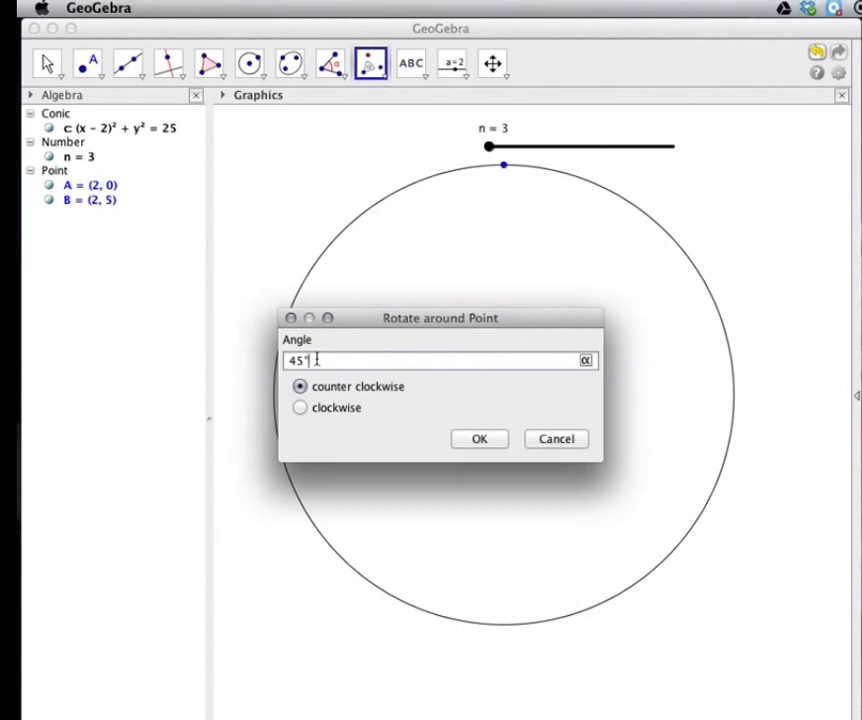
pyautogui.moveTo(316, 360); pyautogui.dragTo(280, 363)
pyautogui.write('360/n°')
pyautogui.click(482, 441)
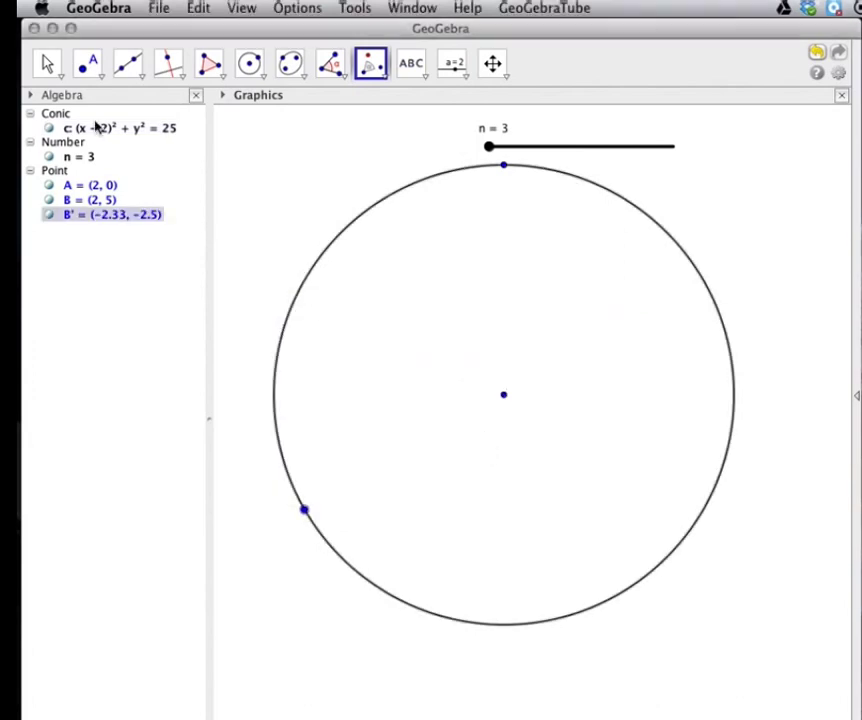
# Step: Build regular polygon poly1 on B and B' with n vertices, side a = 8.66
pyautogui.click(45, 65)
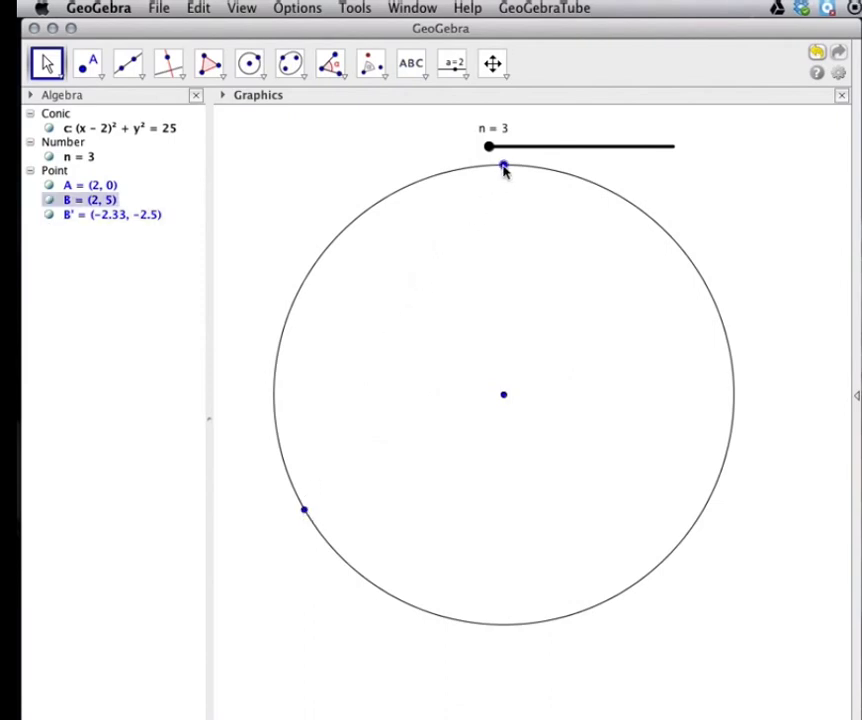
pyautogui.click(222, 80)
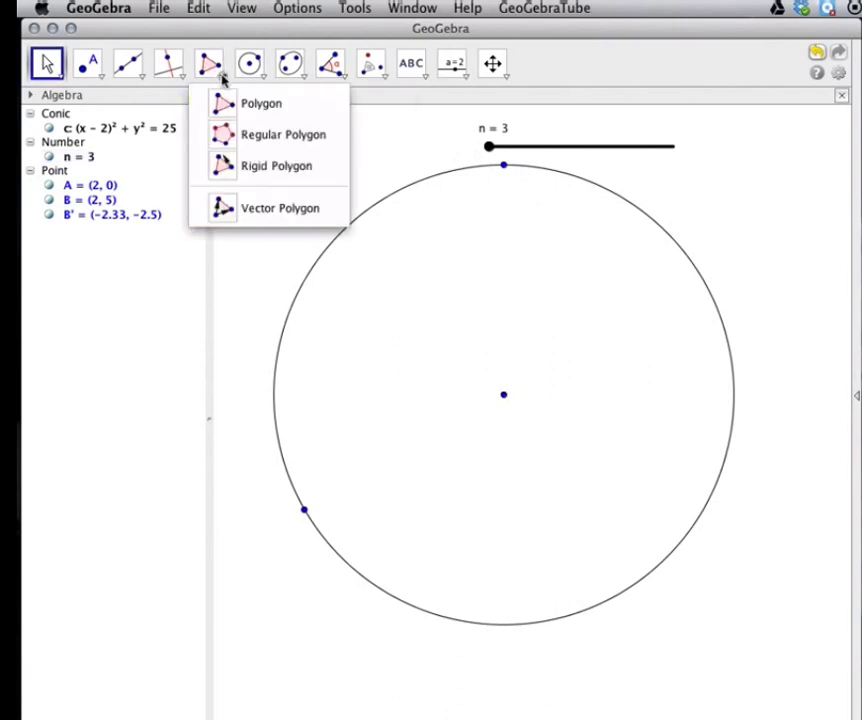
pyautogui.click(305, 141)
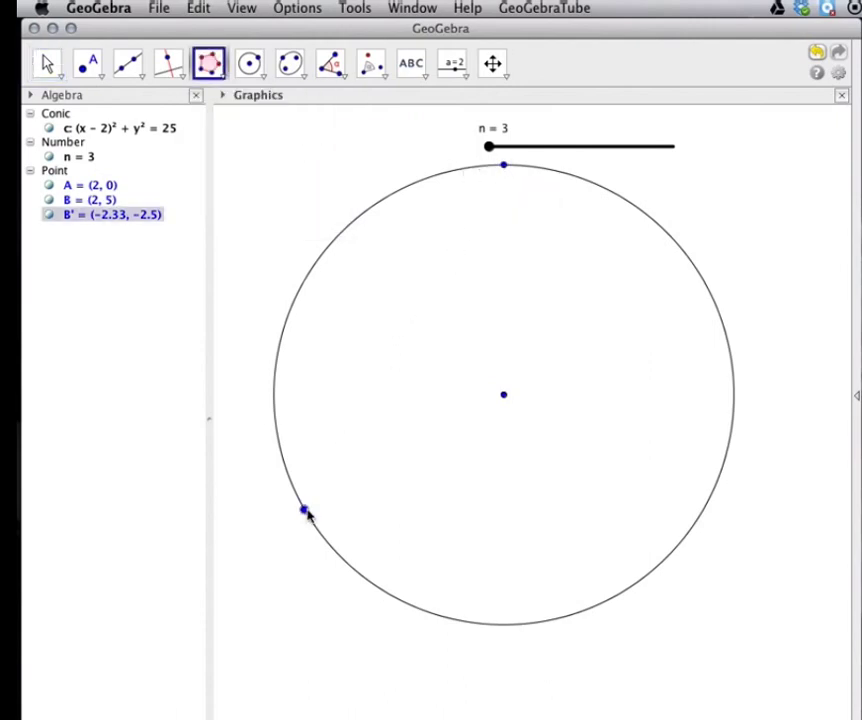
pyautogui.click(503, 165)
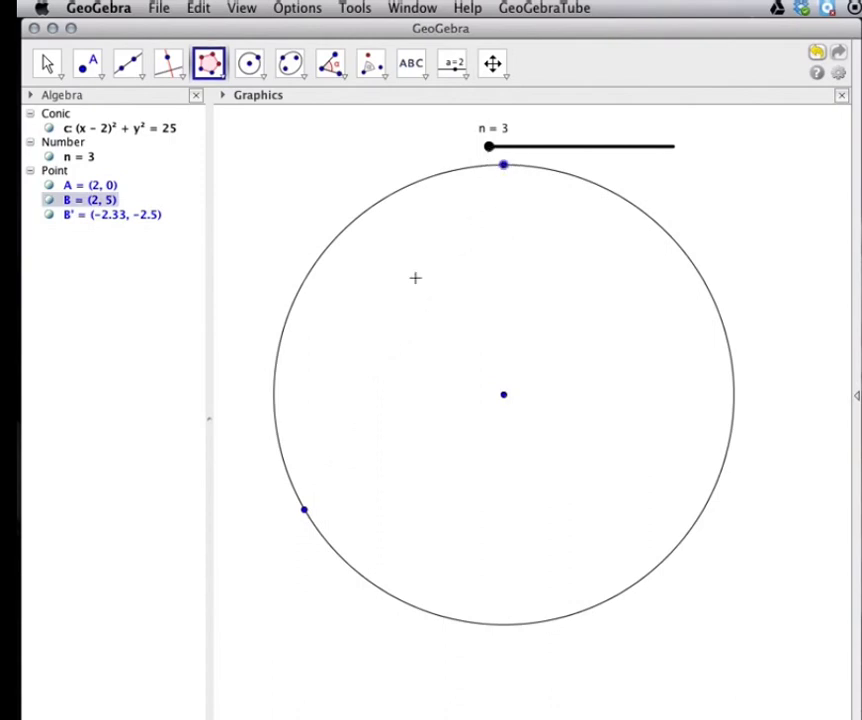
pyautogui.click(305, 510)
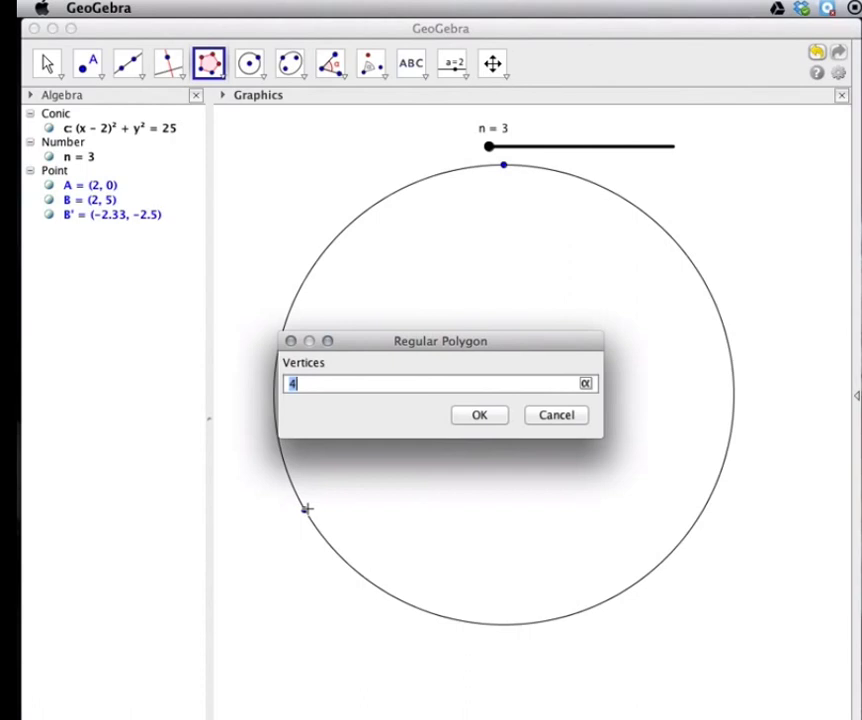
pyautogui.write('n')
pyautogui.click(480, 417)
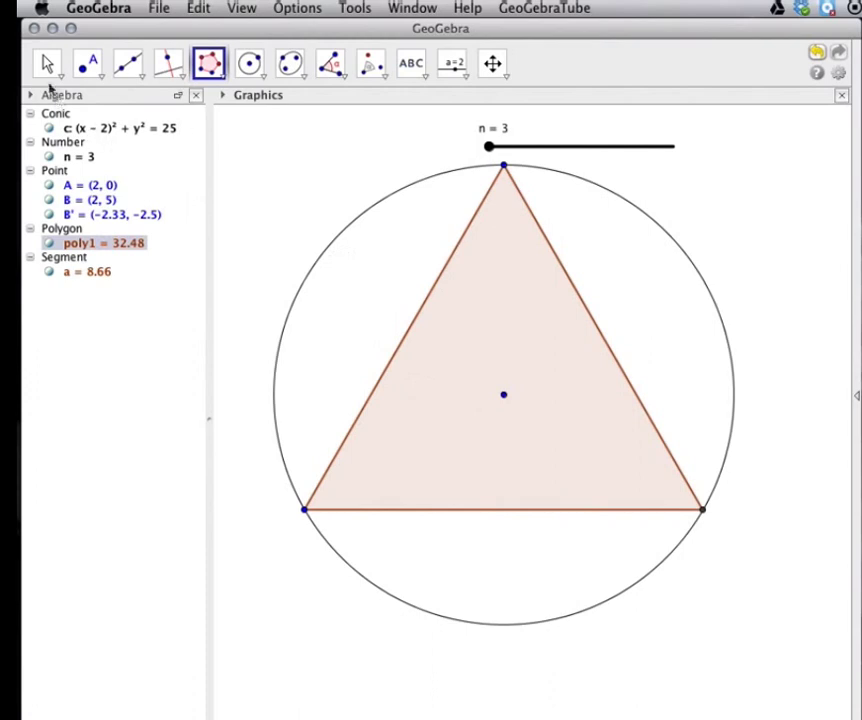
# Step: Drag slider n to 8 for an octagon with area 70.71, then exit full screen
pyautogui.click(46, 64)
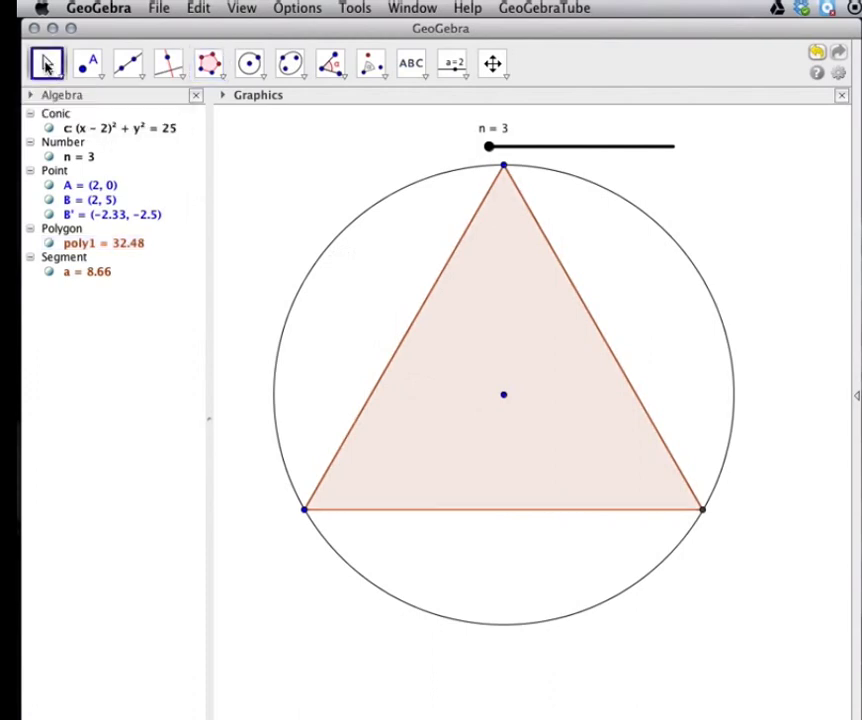
pyautogui.click(488, 148)
pyautogui.moveTo(488, 148)
pyautogui.mouseDown()
pyautogui.moveTo(595, 145)
pyautogui.moveTo(498, 147)
pyautogui.mouseUp()
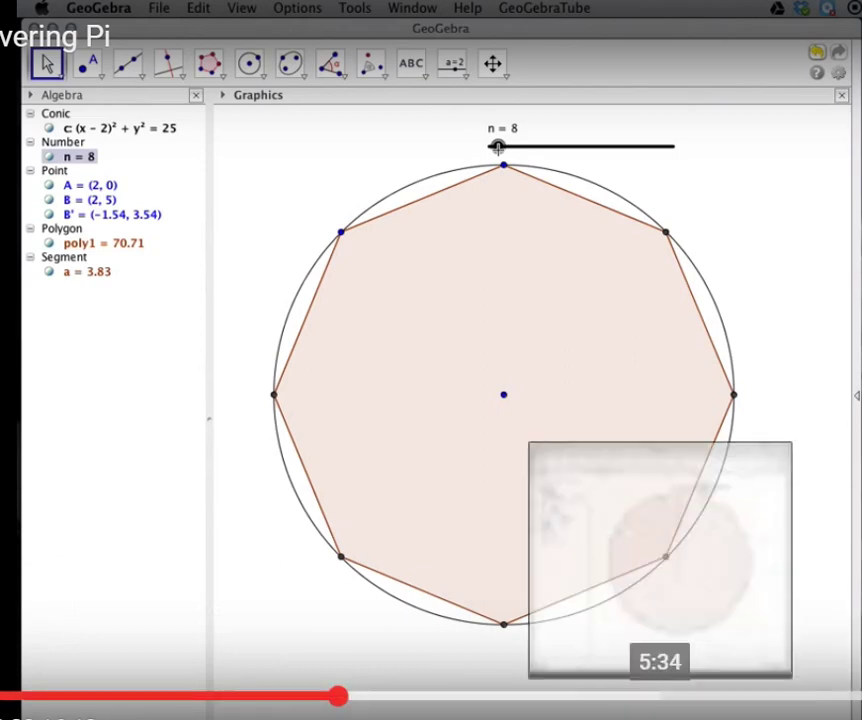
pyautogui.press('Escape')
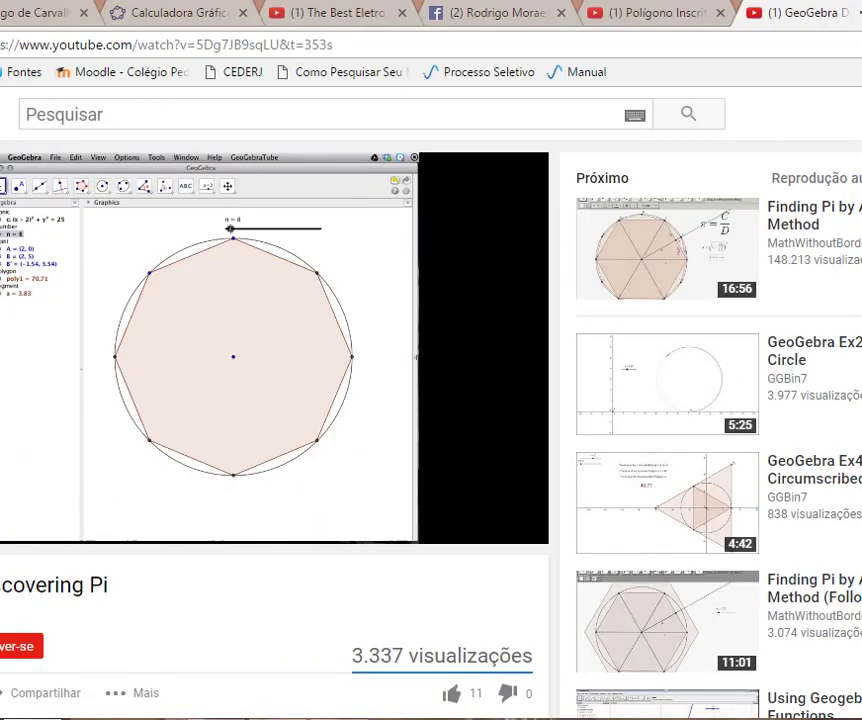
pyautogui.hotkey('alt', 'Tab')
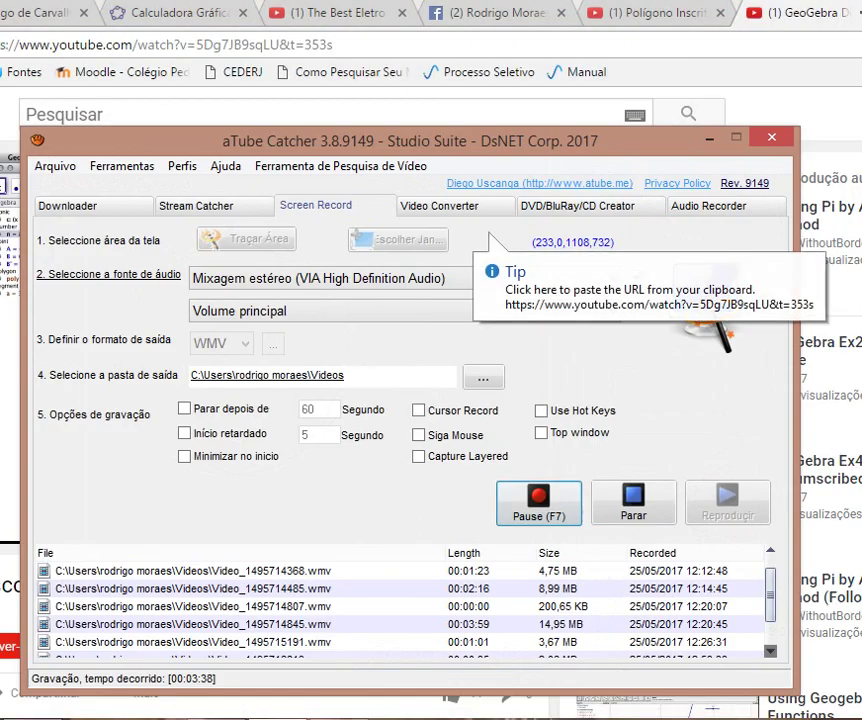